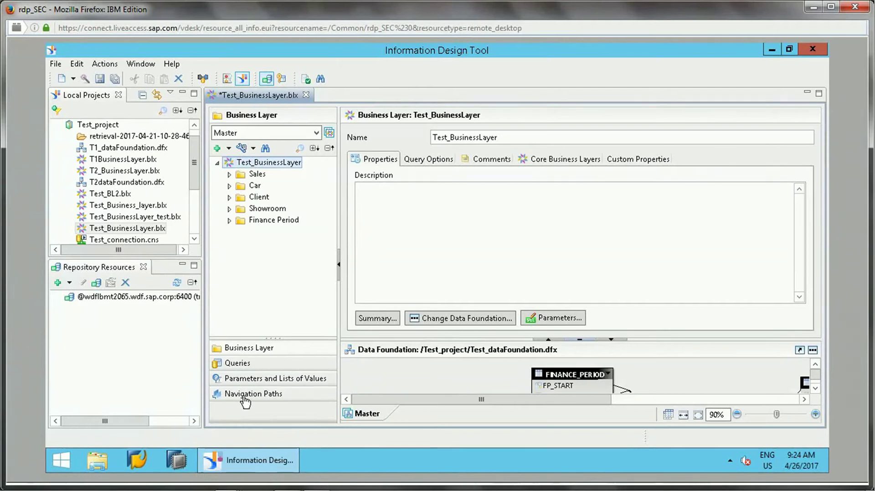
Show Test_BusinessLayer.blx's Navigation Paths pane with its default paths, Sales Details to Finance Period
{"action": "left_click", "coordinate": [245, 396]}
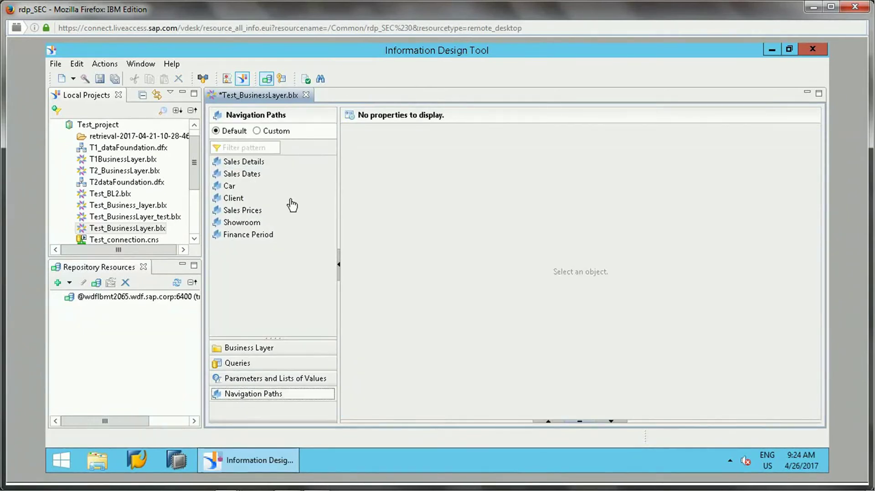
Inspect the Sales Dates, Car and six-dimension Client default paths
{"action": "left_click", "coordinate": [217, 132]}
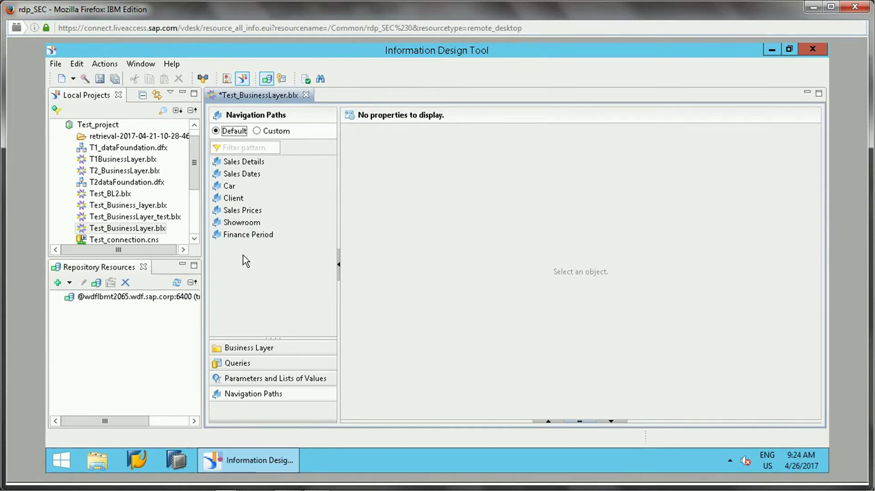
{"action": "left_click", "coordinate": [249, 174]}
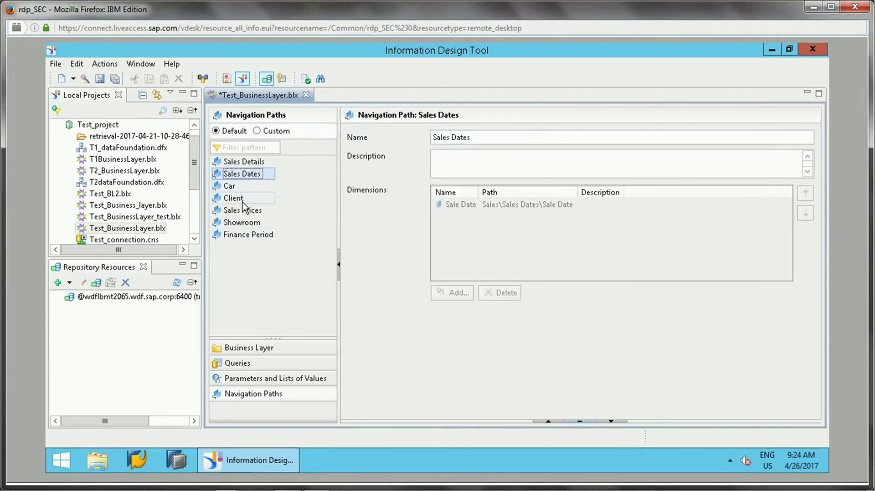
{"action": "left_click", "coordinate": [242, 200]}
{"action": "left_click", "coordinate": [243, 175]}
{"action": "left_click", "coordinate": [233, 187]}
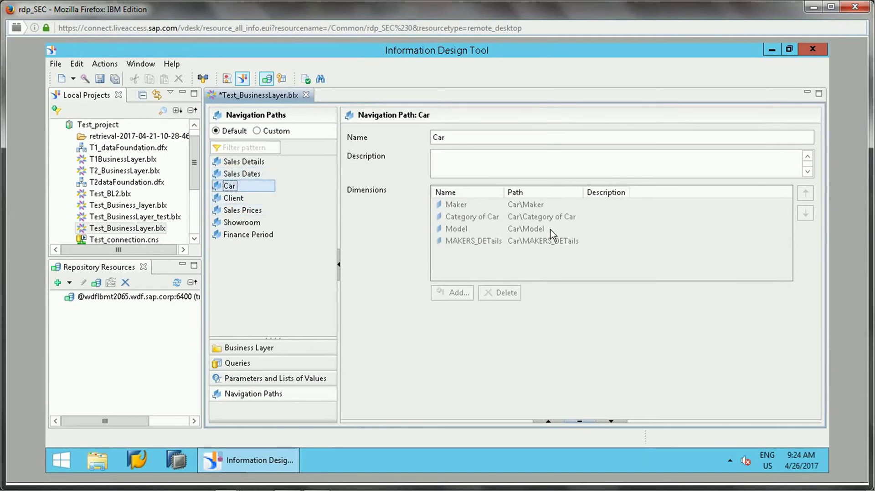
{"action": "left_click", "coordinate": [235, 201]}
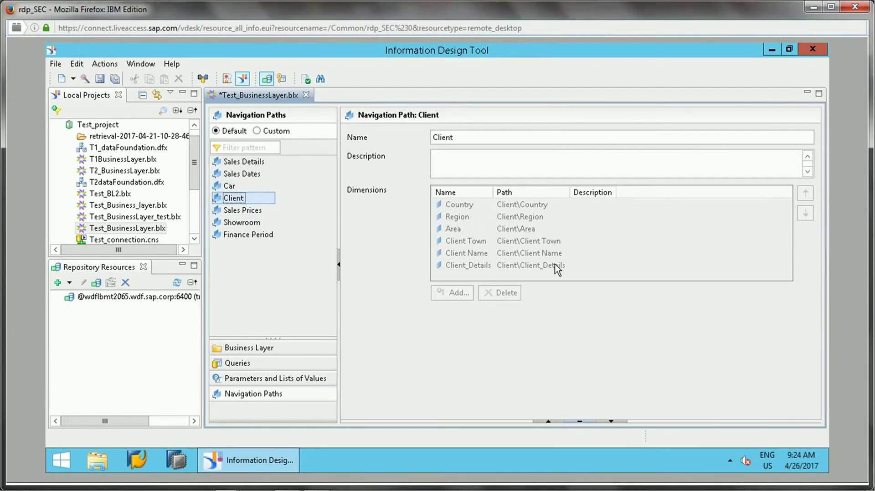
Compare the Sales Prices, Showroom, Finance Period and Client paths, ending on Sales Prices
{"action": "left_click", "coordinate": [232, 213]}
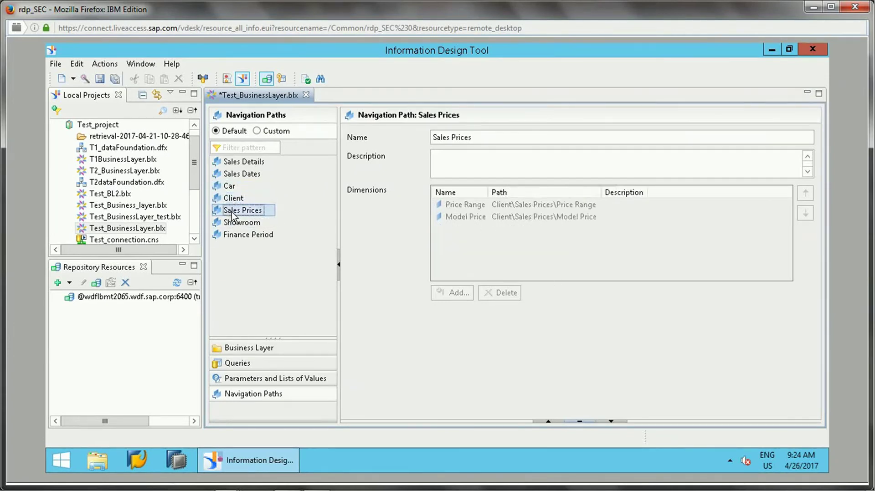
{"action": "left_click", "coordinate": [234, 223]}
{"action": "left_click", "coordinate": [234, 236]}
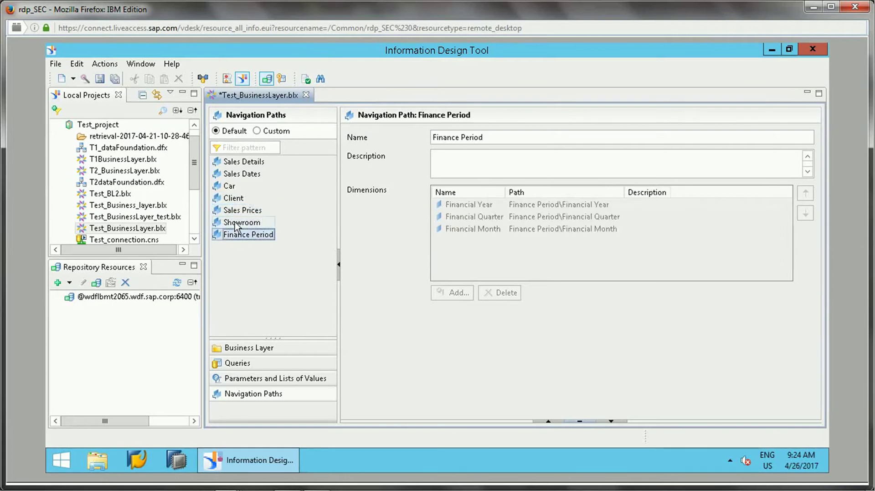
{"action": "left_click", "coordinate": [237, 224]}
{"action": "left_click", "coordinate": [239, 212]}
{"action": "left_click", "coordinate": [240, 201]}
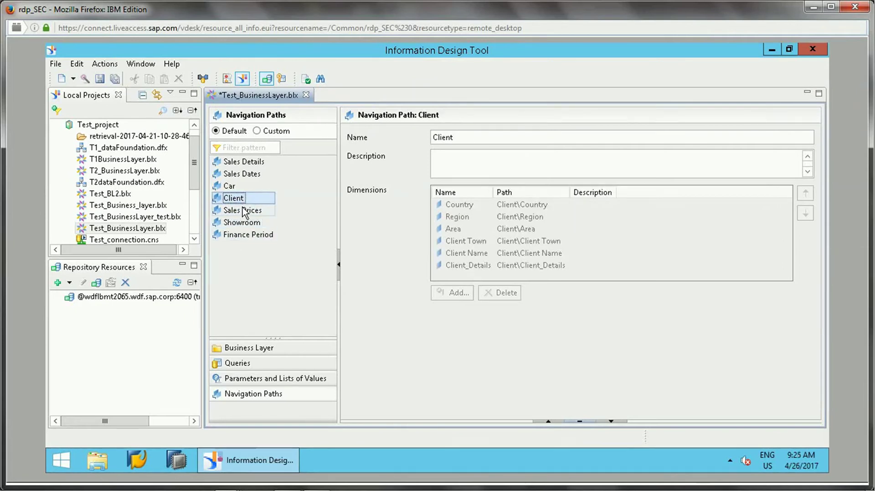
{"action": "left_click", "coordinate": [240, 212]}
{"action": "left_click", "coordinate": [241, 199]}
{"action": "left_click", "coordinate": [238, 211]}
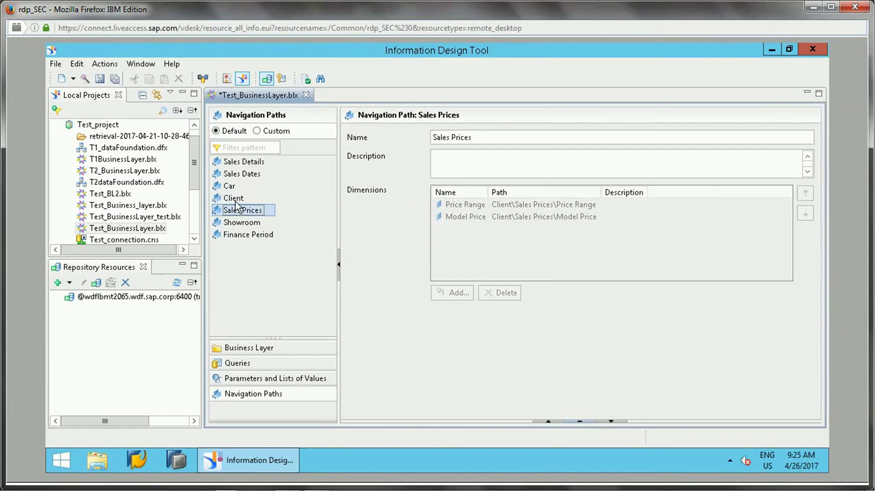
Switch to custom paths and drag in the Client folder, making a six-dimension Client path
{"action": "left_click", "coordinate": [258, 132]}
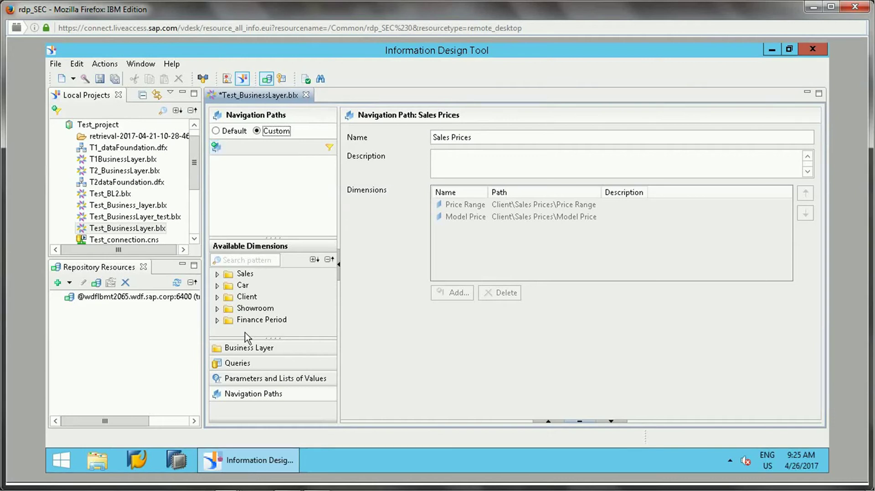
{"action": "left_click", "coordinate": [217, 297]}
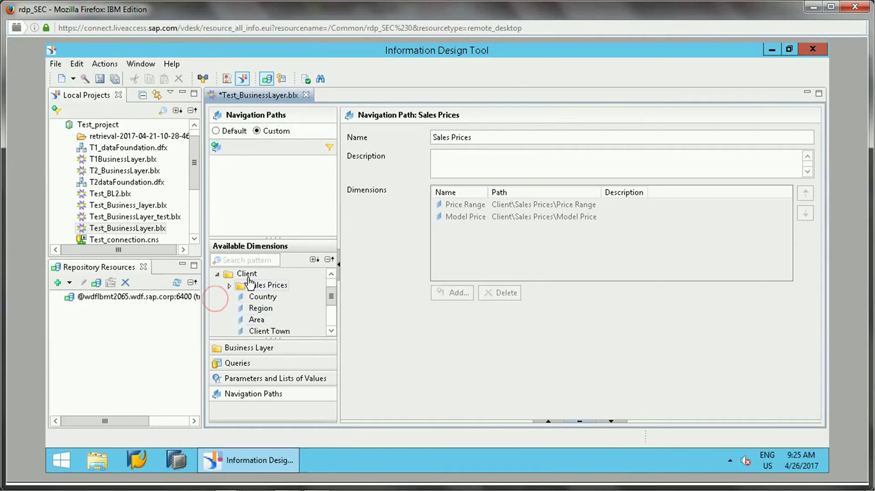
{"action": "left_click_drag", "start_coordinate": [246, 280], "coordinate": [244, 181]}
{"action": "left_click", "coordinate": [231, 162]}
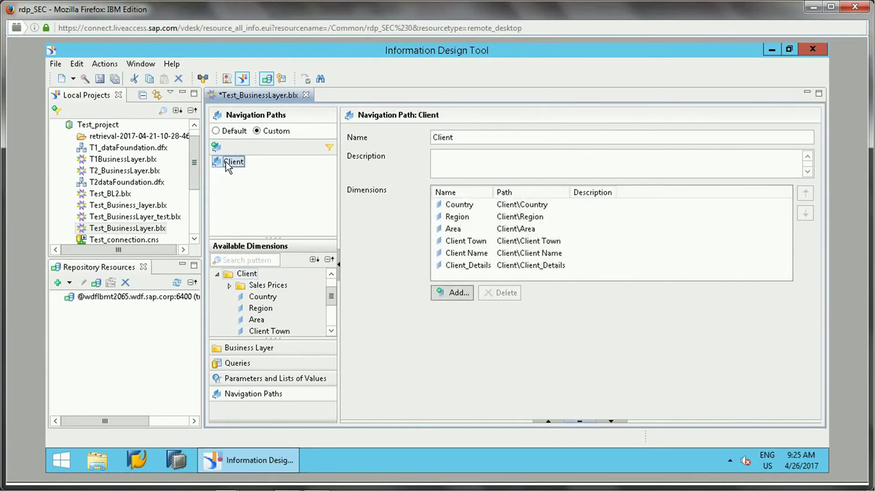
Delete Client Name and Client_Details from the Client path's dimensions
{"action": "left_click", "coordinate": [460, 160]}
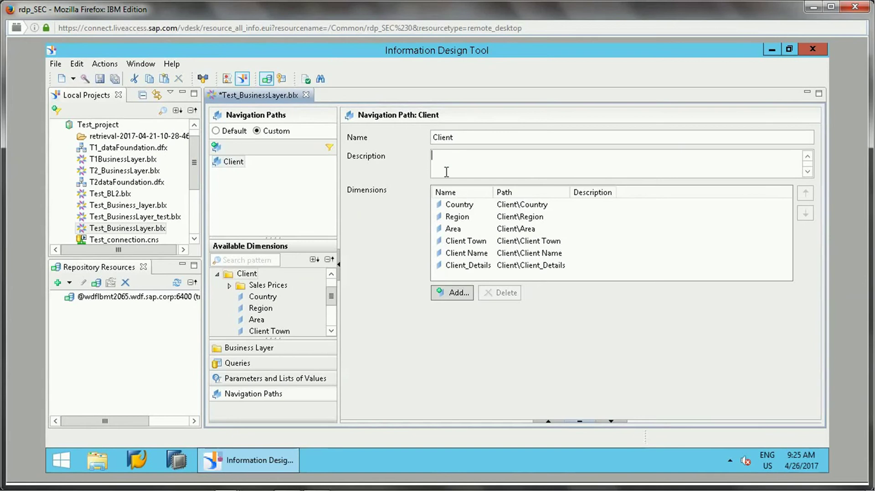
{"action": "left_click", "coordinate": [460, 205]}
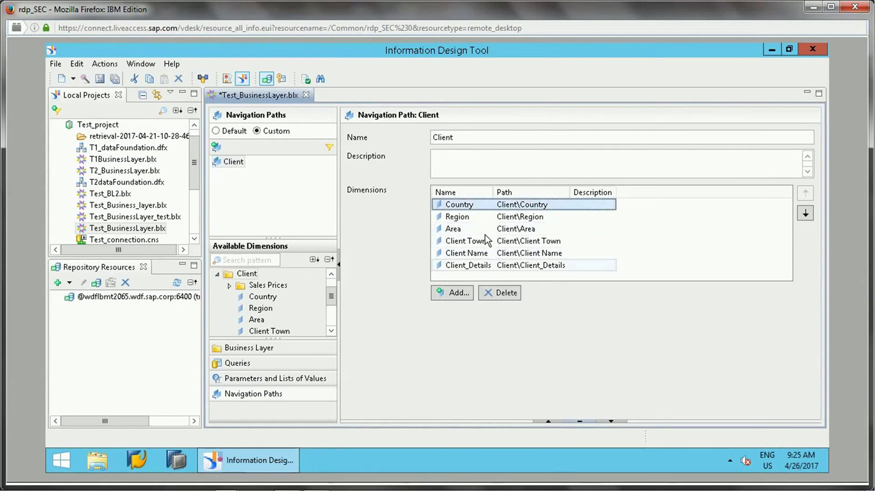
{"action": "left_click", "coordinate": [503, 217]}
{"action": "left_click", "coordinate": [505, 231]}
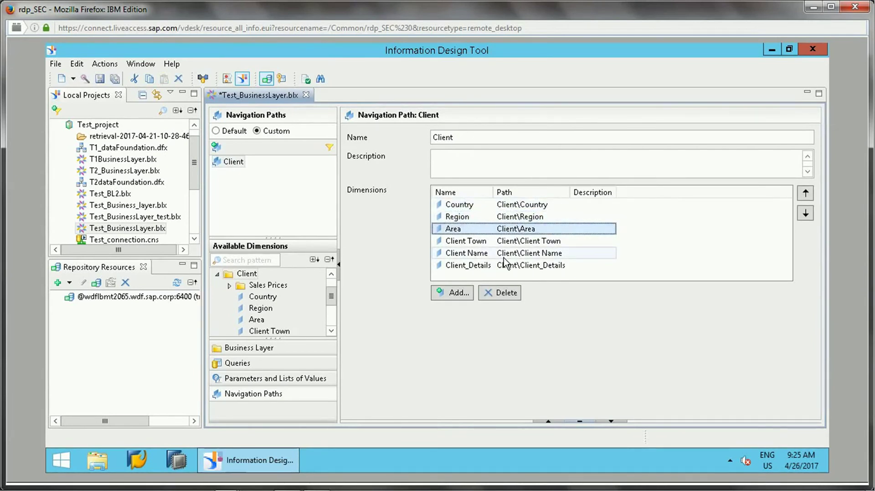
{"action": "left_click", "coordinate": [503, 255]}
{"action": "left_click", "coordinate": [500, 293]}
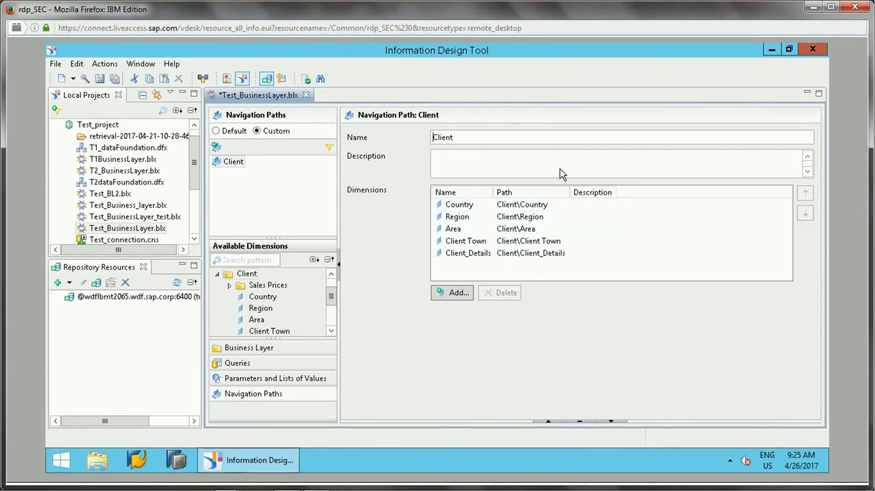
{"action": "left_click", "coordinate": [510, 253]}
{"action": "left_click", "coordinate": [501, 293]}
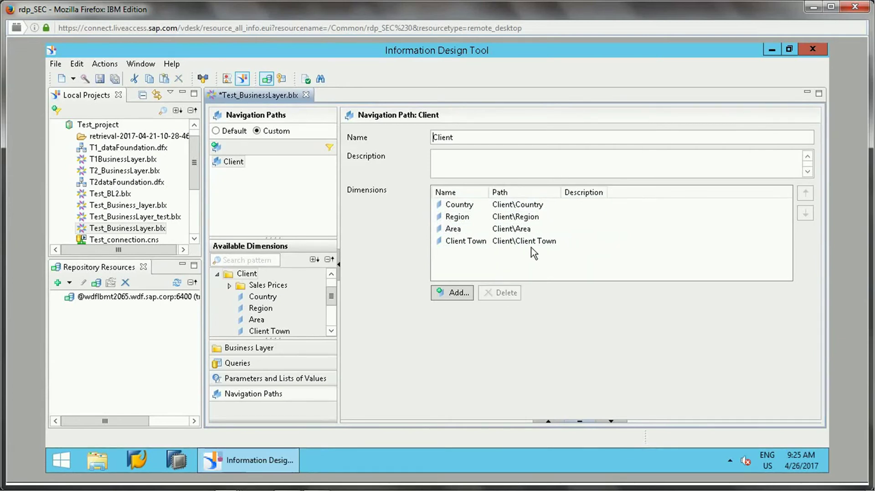
Check the remaining Country, Region, Area and Client Town levels and the path's name
{"action": "left_click", "coordinate": [531, 241]}
{"action": "left_click", "coordinate": [533, 228]}
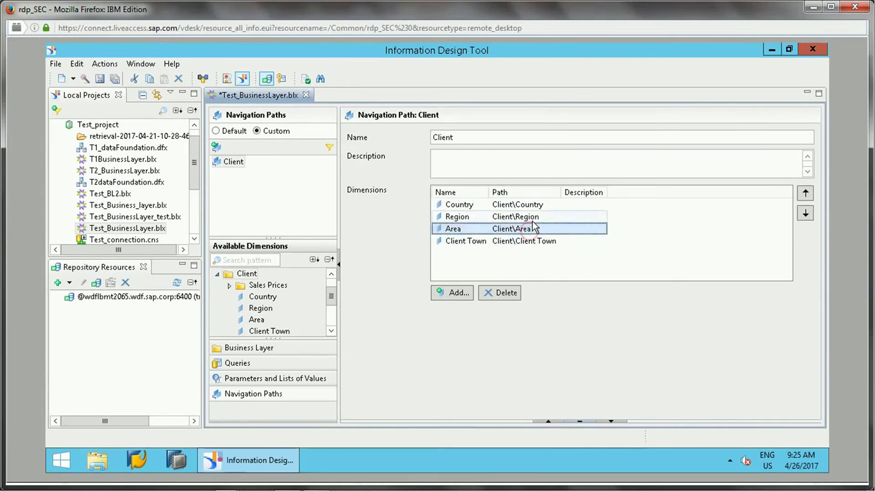
{"action": "left_click", "coordinate": [533, 217]}
{"action": "left_click", "coordinate": [533, 205]}
{"action": "left_click", "coordinate": [530, 241]}
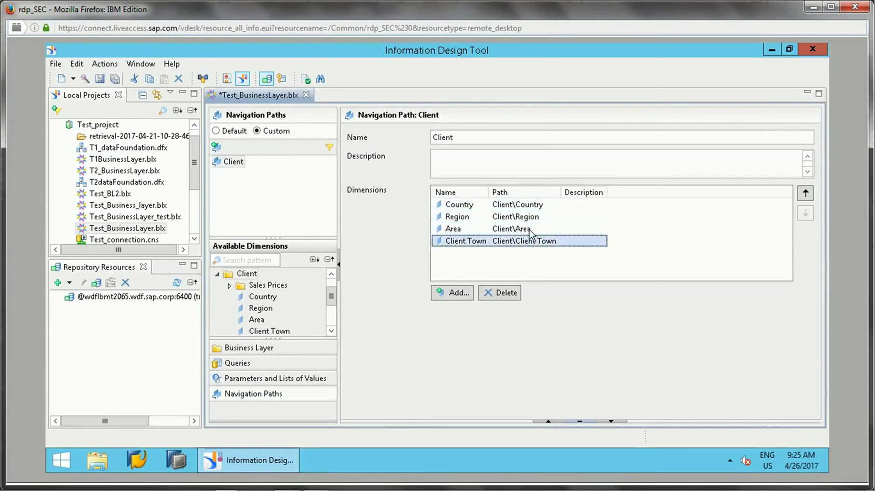
{"action": "left_click", "coordinate": [530, 229]}
{"action": "left_click", "coordinate": [534, 215]}
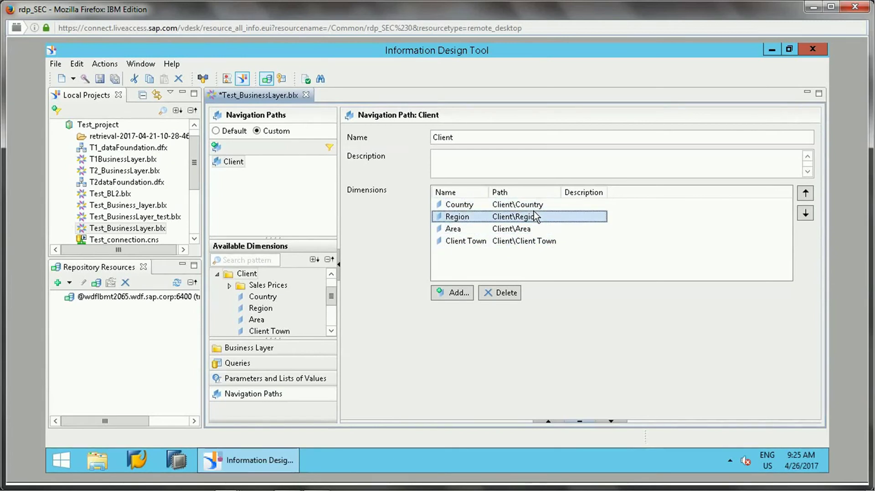
{"action": "left_click", "coordinate": [529, 229]}
{"action": "left_click", "coordinate": [527, 241]}
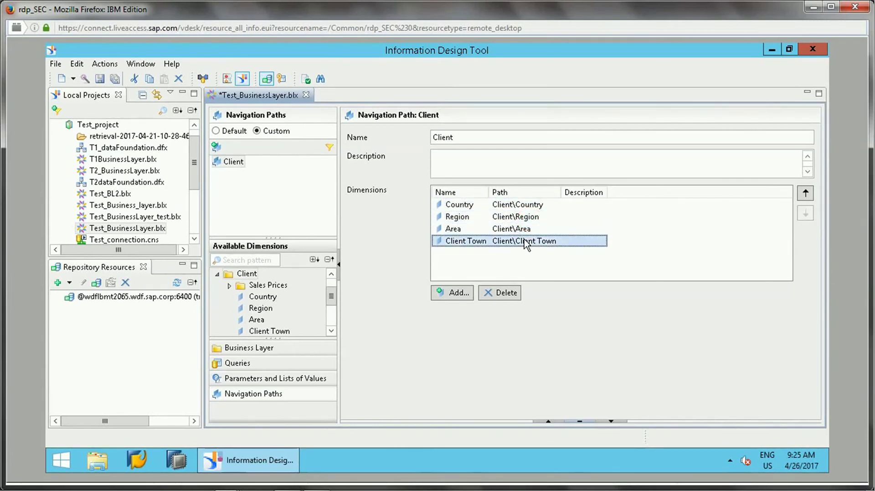
{"action": "left_click", "coordinate": [471, 138]}
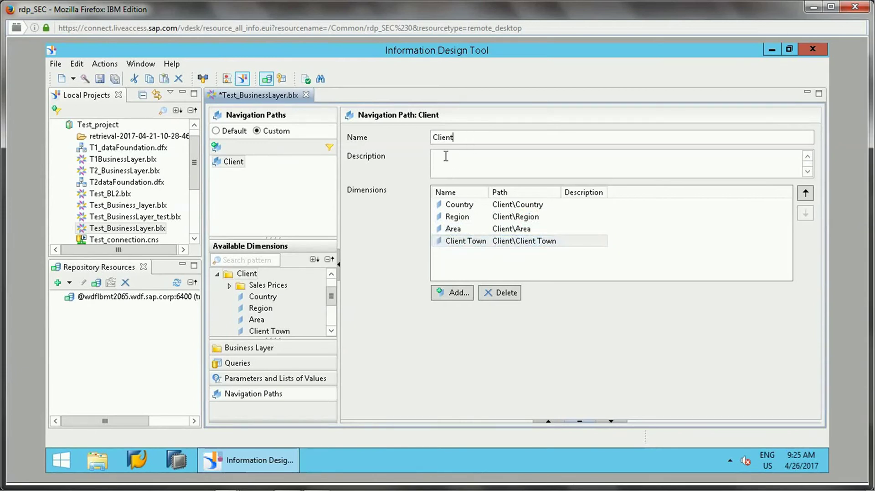
Save Test_BusinessLayer.blx with the four-level Client path
{"action": "left_click", "coordinate": [289, 195]}
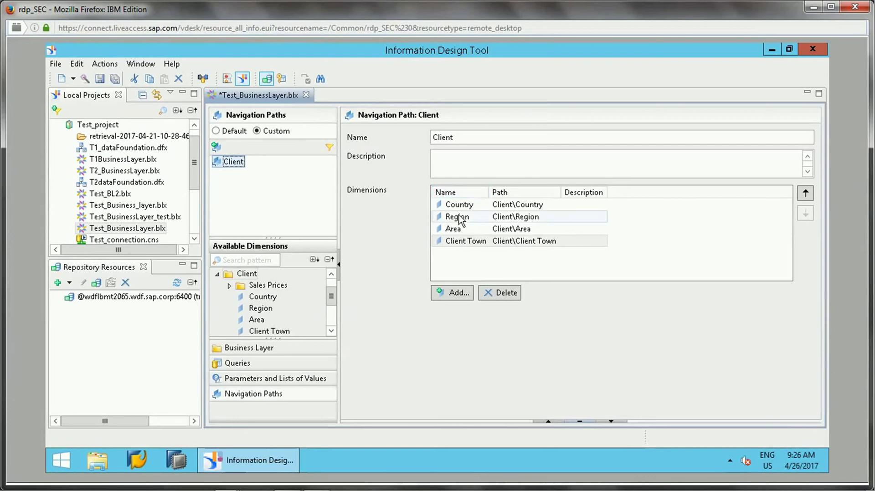
{"action": "left_click", "coordinate": [461, 244]}
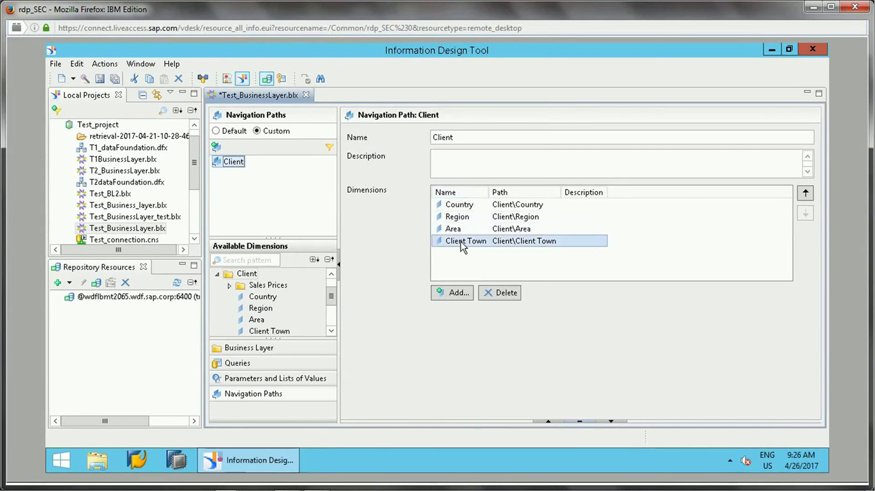
{"action": "left_click", "coordinate": [302, 211]}
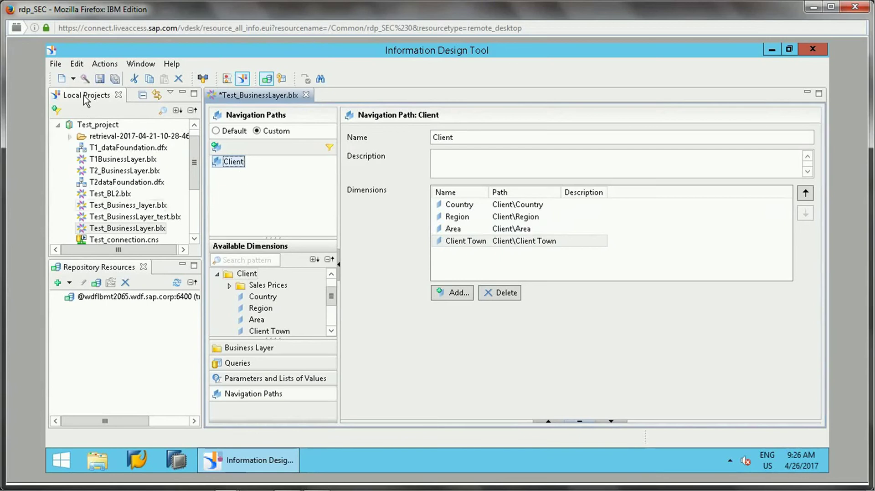
{"action": "left_click", "coordinate": [100, 78]}
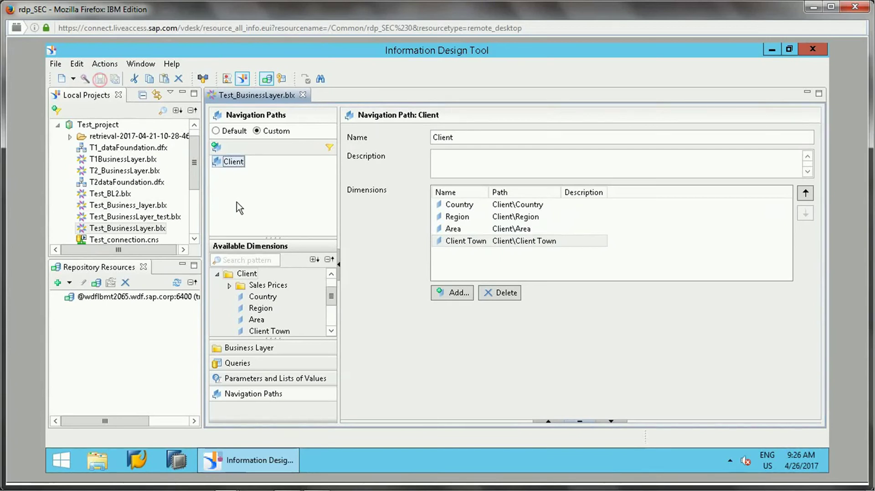
Insert a new custom navigation path and rename it test
{"action": "left_click", "coordinate": [216, 146]}
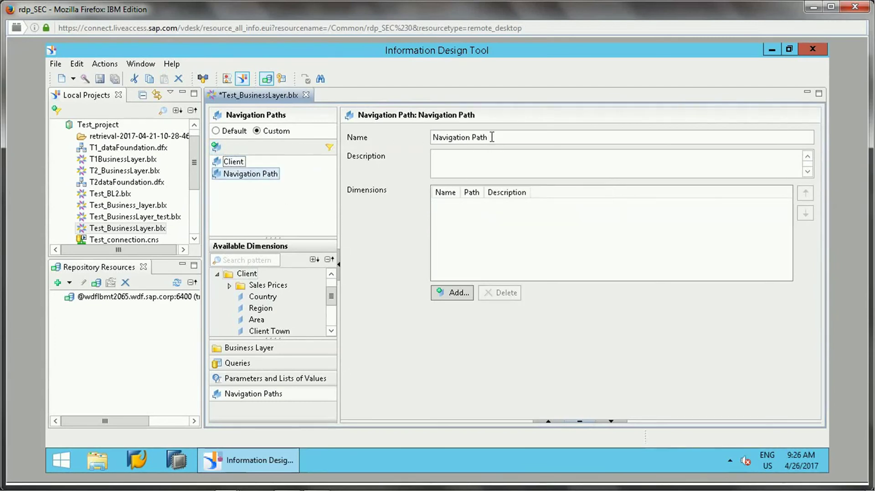
{"action": "left_click_drag", "start_coordinate": [492, 138], "coordinate": [404, 136]}
{"action": "type", "text": "t4es"}
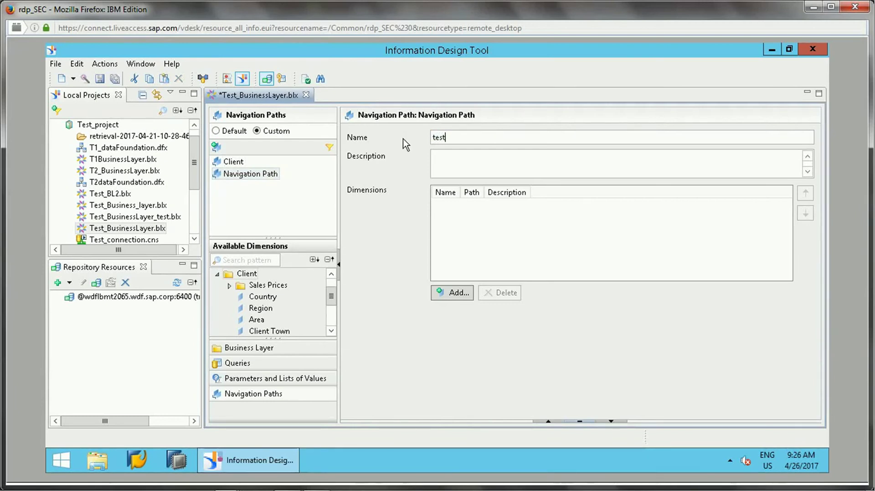
Add Car > Maker, then Car > Model, as the test path's levels
{"action": "left_click", "coordinate": [454, 292]}
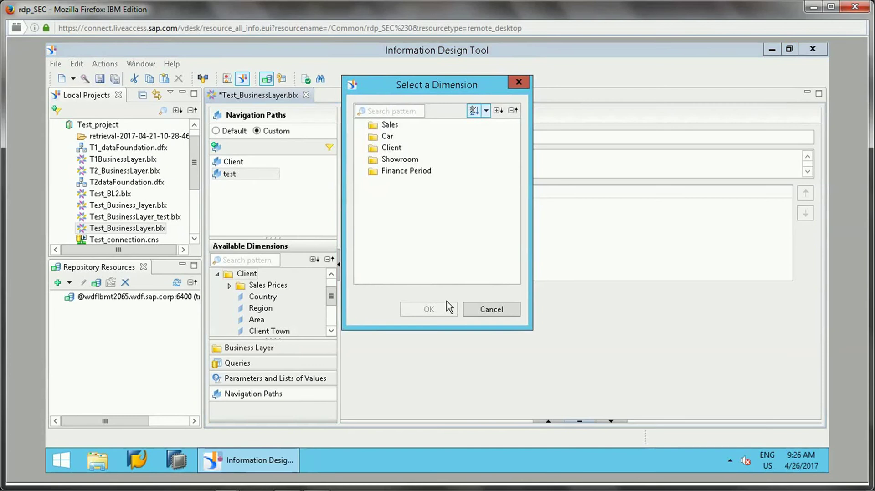
{"action": "left_click", "coordinate": [362, 148]}
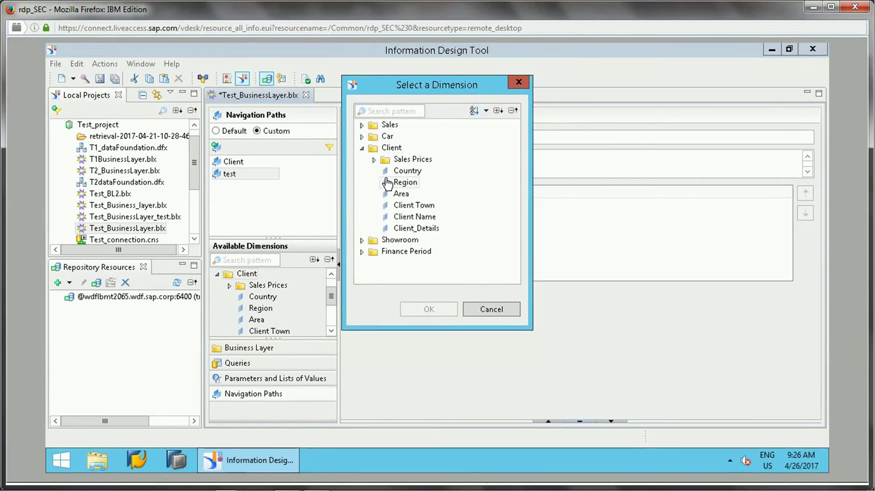
{"action": "left_click", "coordinate": [361, 148]}
{"action": "left_click", "coordinate": [361, 137]}
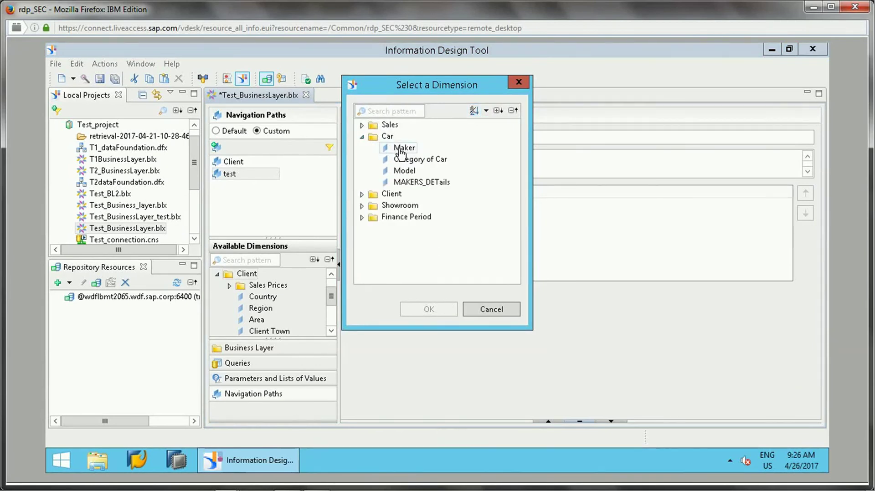
{"action": "double_click", "coordinate": [400, 150]}
{"action": "left_click", "coordinate": [462, 299]}
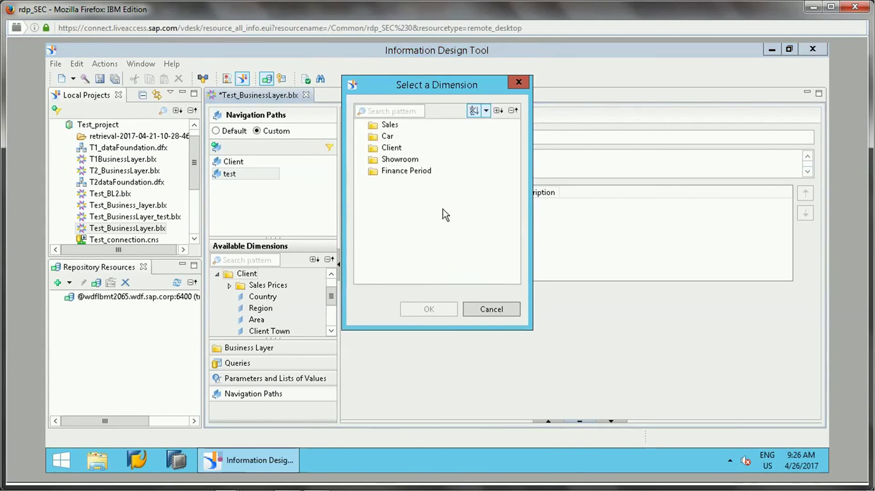
{"action": "left_click", "coordinate": [362, 137]}
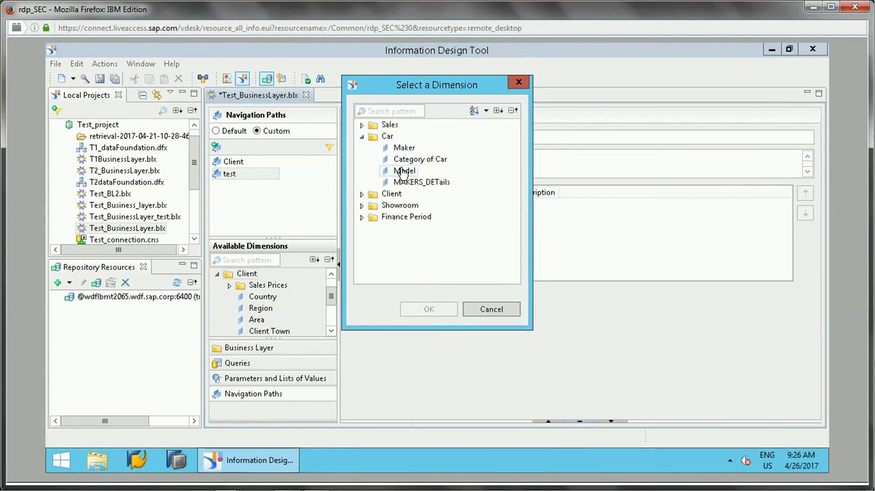
{"action": "double_click", "coordinate": [402, 171]}
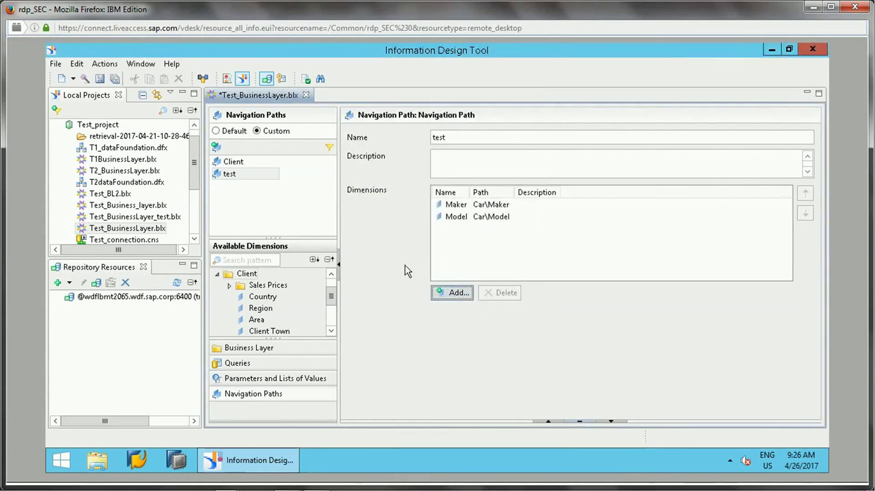
Create a Showroom path with Showroom Town and Showroom Name, then save the business layer
{"action": "left_click", "coordinate": [230, 162]}
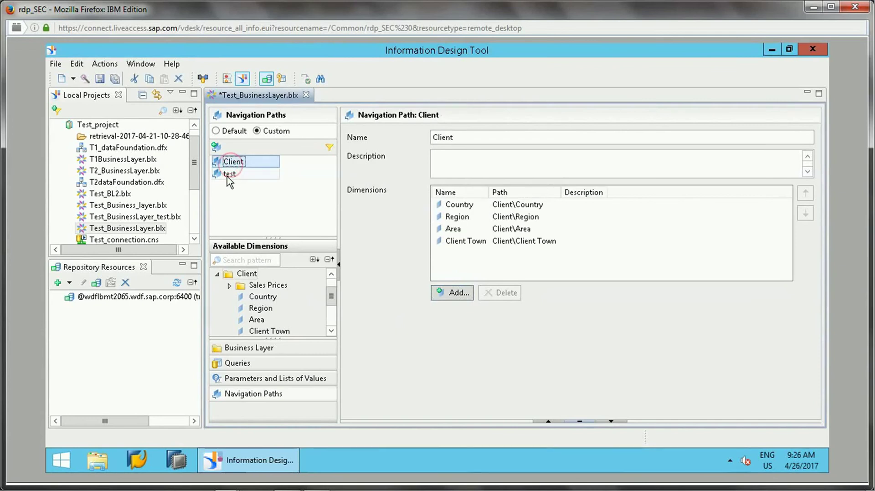
{"action": "left_click_drag", "start_coordinate": [332, 297], "coordinate": [334, 324]}
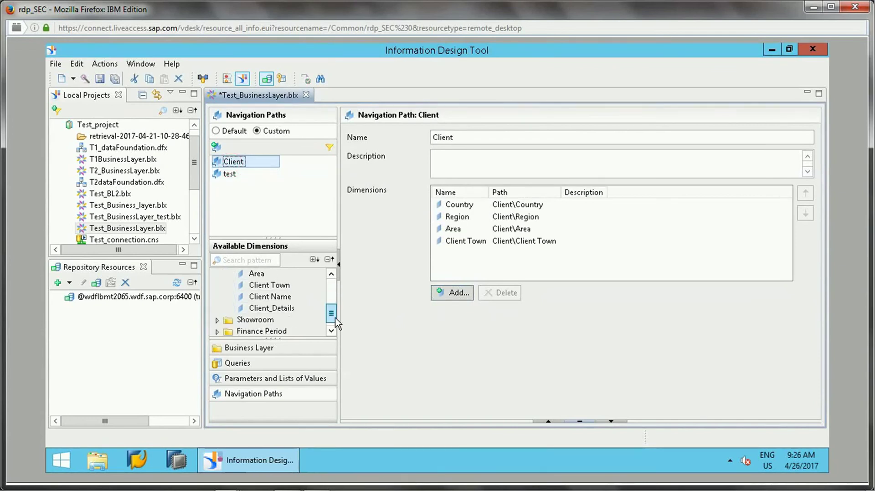
{"action": "left_click_drag", "start_coordinate": [254, 310], "coordinate": [260, 198]}
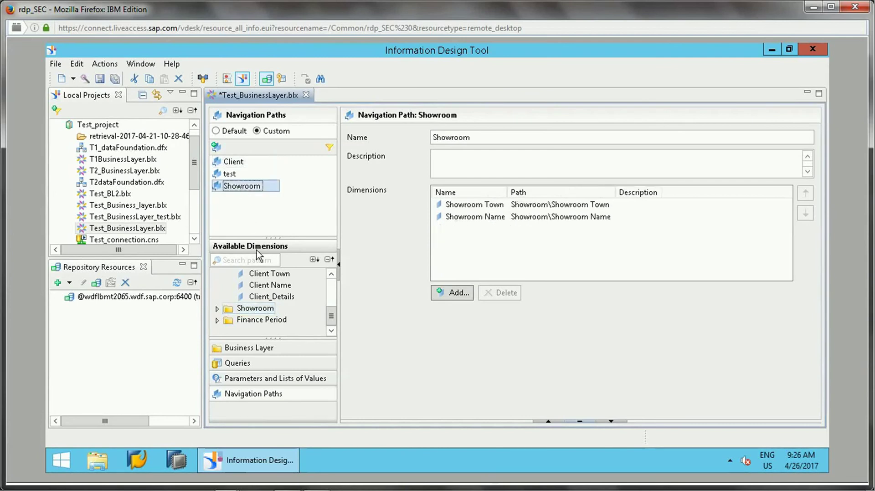
{"action": "left_click", "coordinate": [270, 298]}
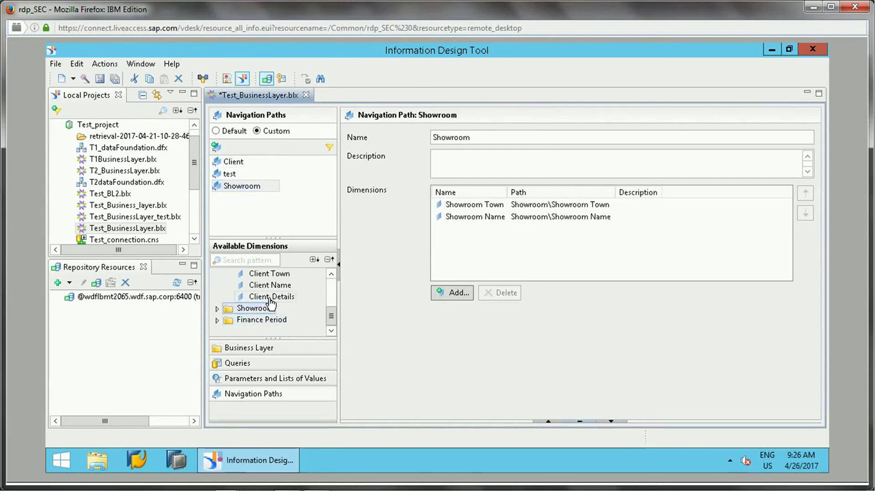
{"action": "left_click_drag", "start_coordinate": [332, 316], "coordinate": [332, 288]}
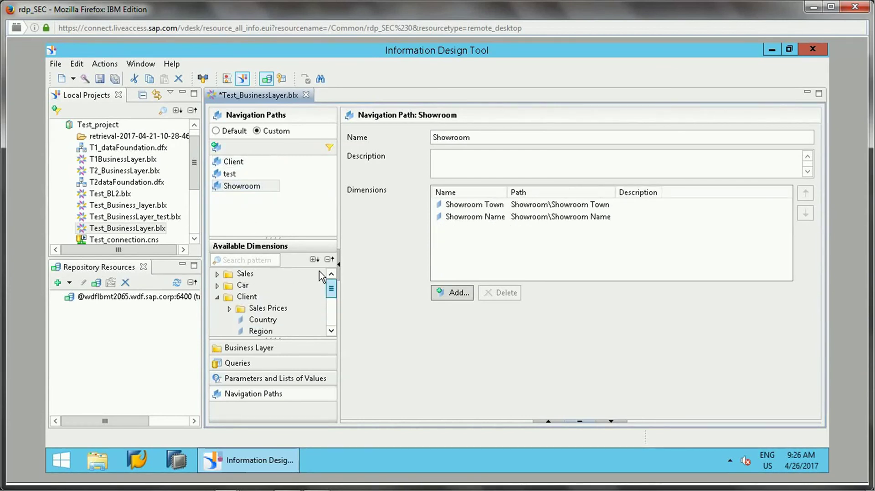
{"action": "left_click", "coordinate": [257, 308]}
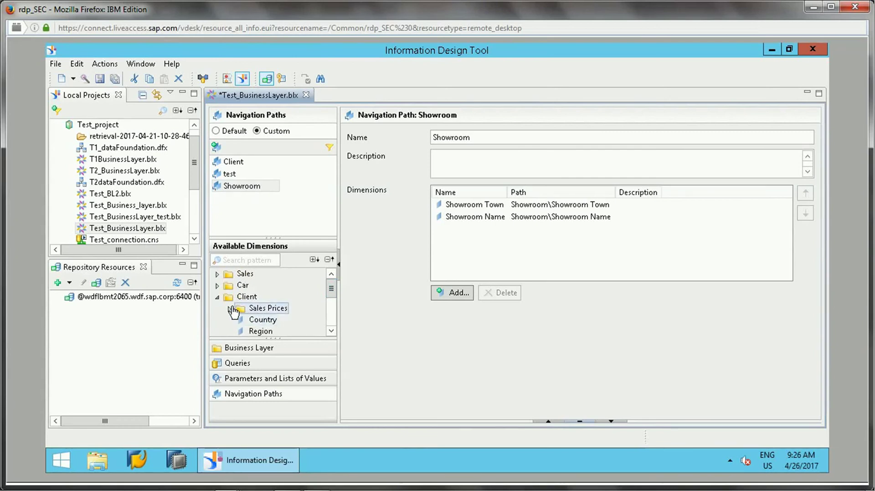
{"action": "left_click", "coordinate": [229, 309]}
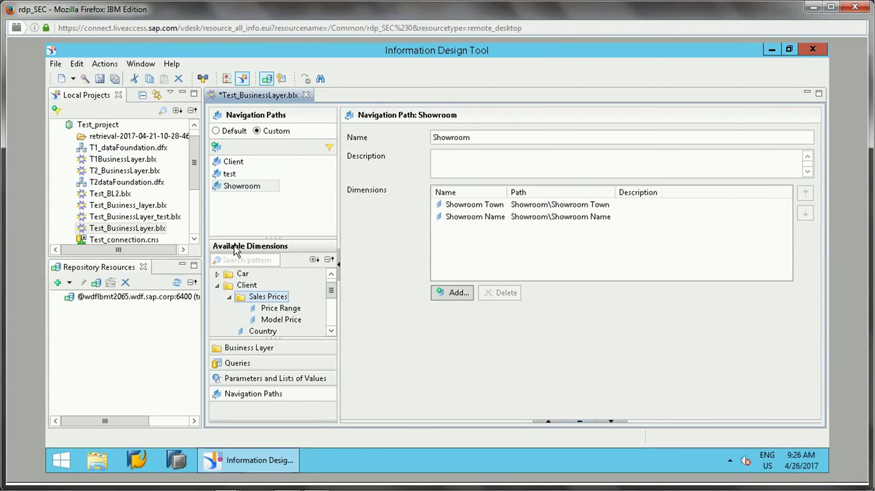
{"action": "left_click", "coordinate": [99, 79]}
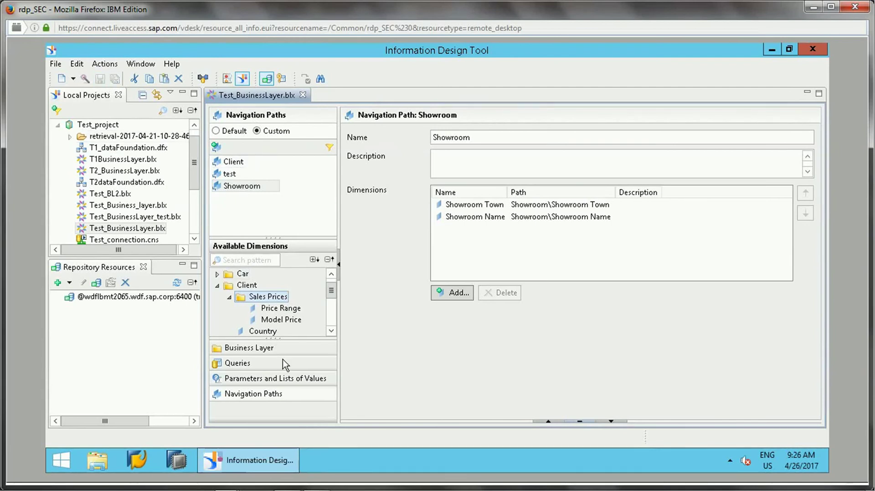
Expand the Client folder in the Business Layer tree and select the Country dimension
{"action": "left_click", "coordinate": [266, 349]}
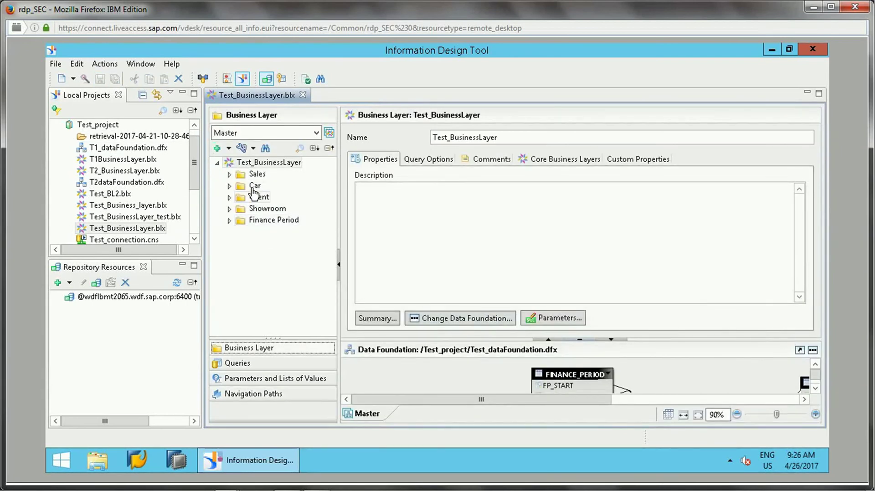
{"action": "left_click", "coordinate": [230, 186]}
{"action": "left_click", "coordinate": [230, 186]}
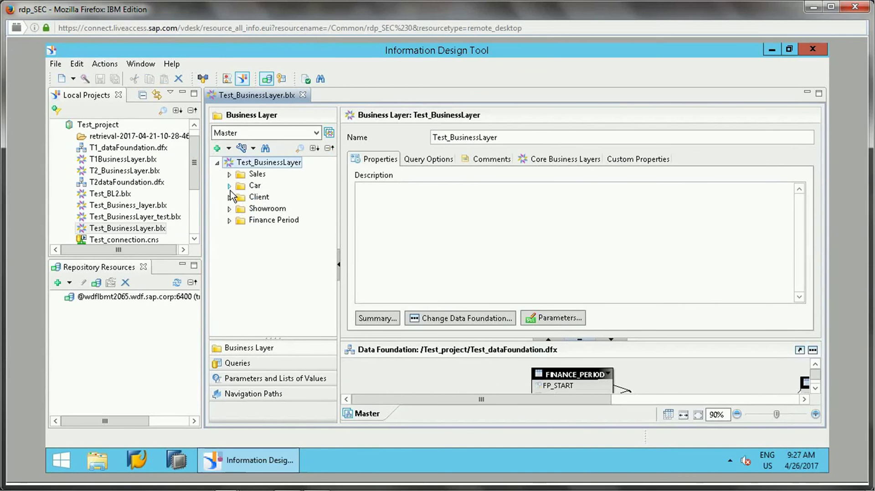
{"action": "left_click", "coordinate": [229, 197]}
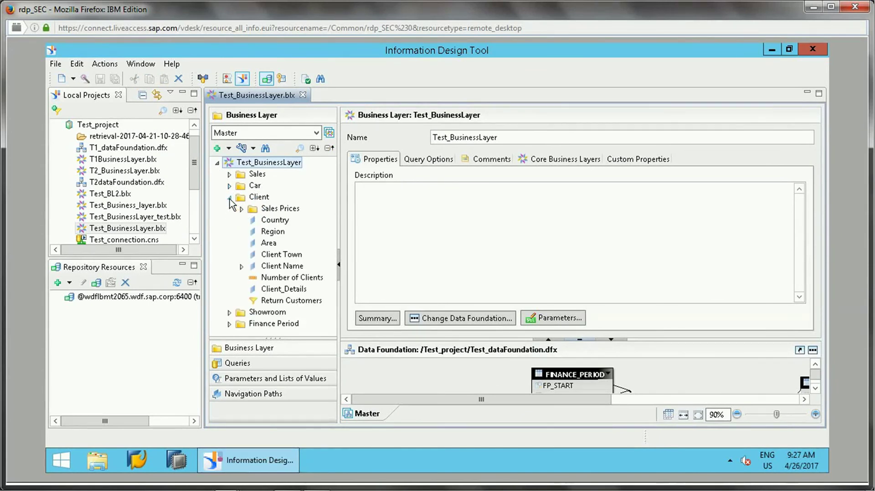
{"action": "left_click", "coordinate": [269, 222]}
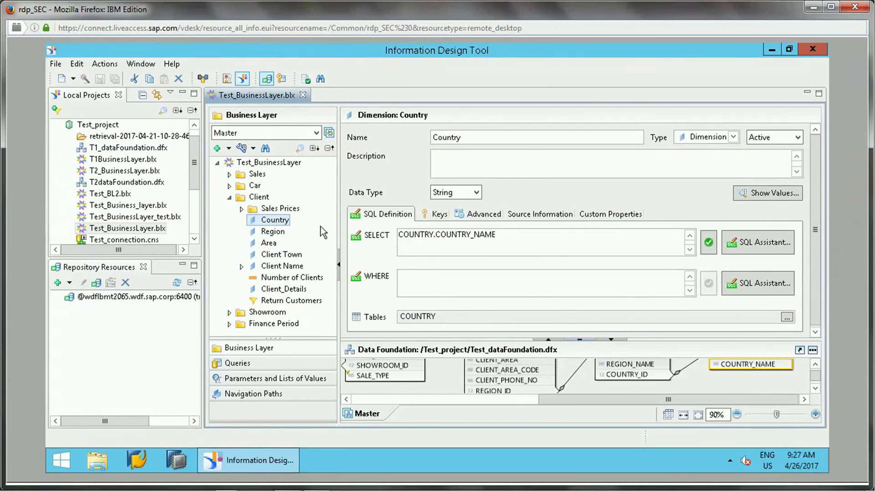
Return to Navigation Paths and check the test, Client and Showroom paths' dimensions
{"action": "left_click", "coordinate": [269, 395]}
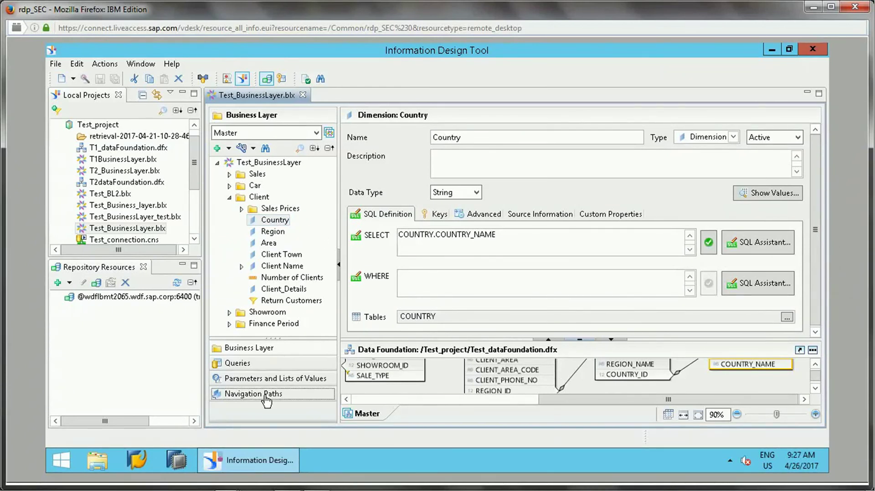
{"action": "left_click", "coordinate": [230, 174]}
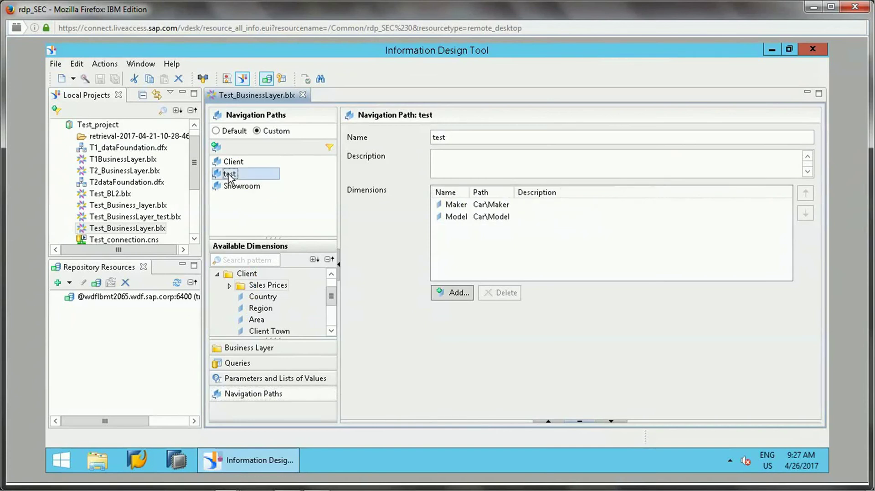
{"action": "left_click", "coordinate": [233, 162]}
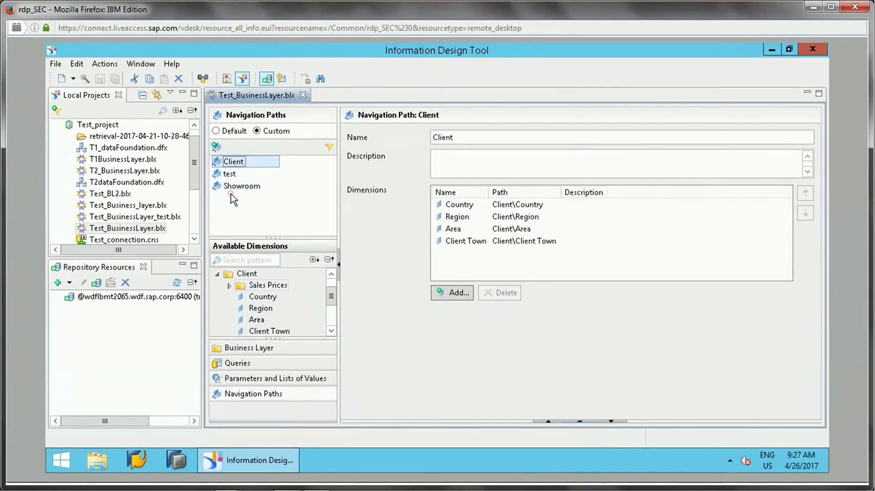
{"action": "left_click", "coordinate": [232, 186]}
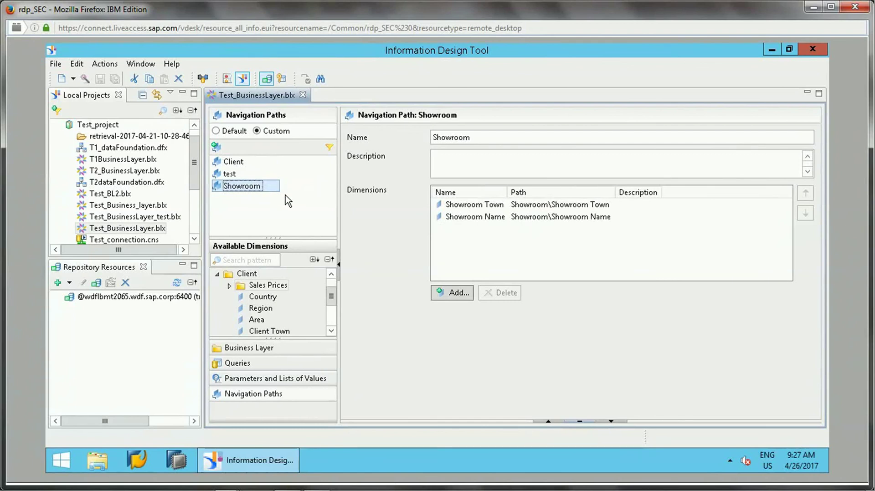